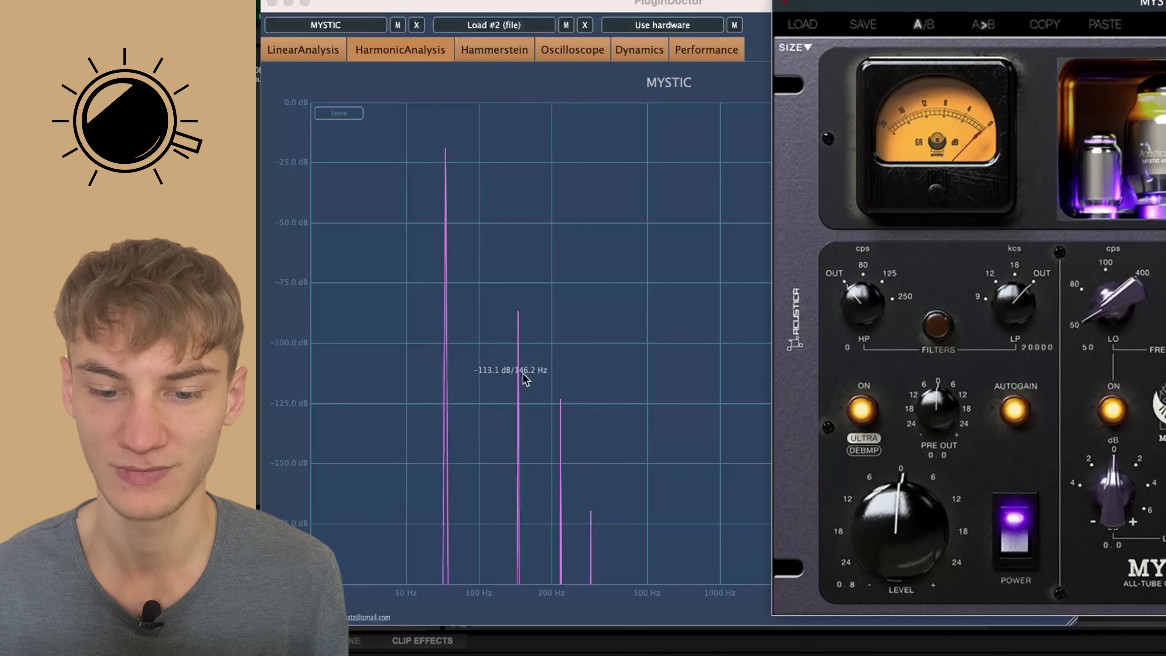
Raise the Mystic plugin's level to about 18 and examine its harmonic spectrum in the PluginDoctor analysis.
{"action": "left_click_drag", "start_coordinate": [874, 533], "coordinate": [885, 500]}
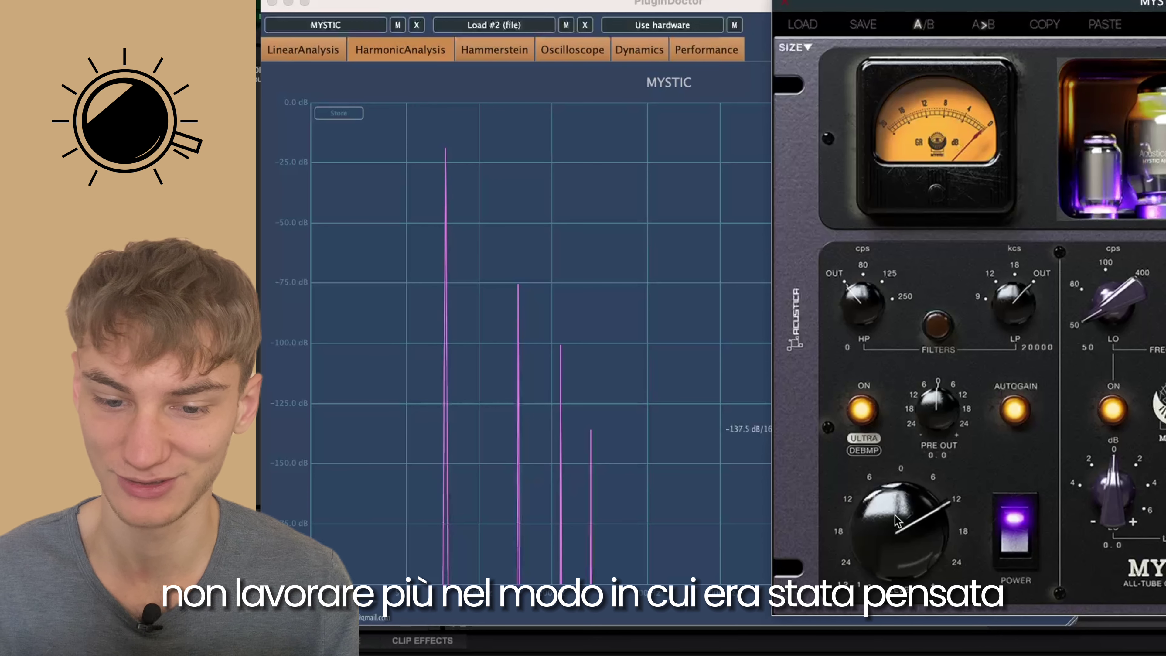
{"action": "left_click_drag", "start_coordinate": [903, 539], "coordinate": [902, 513]}
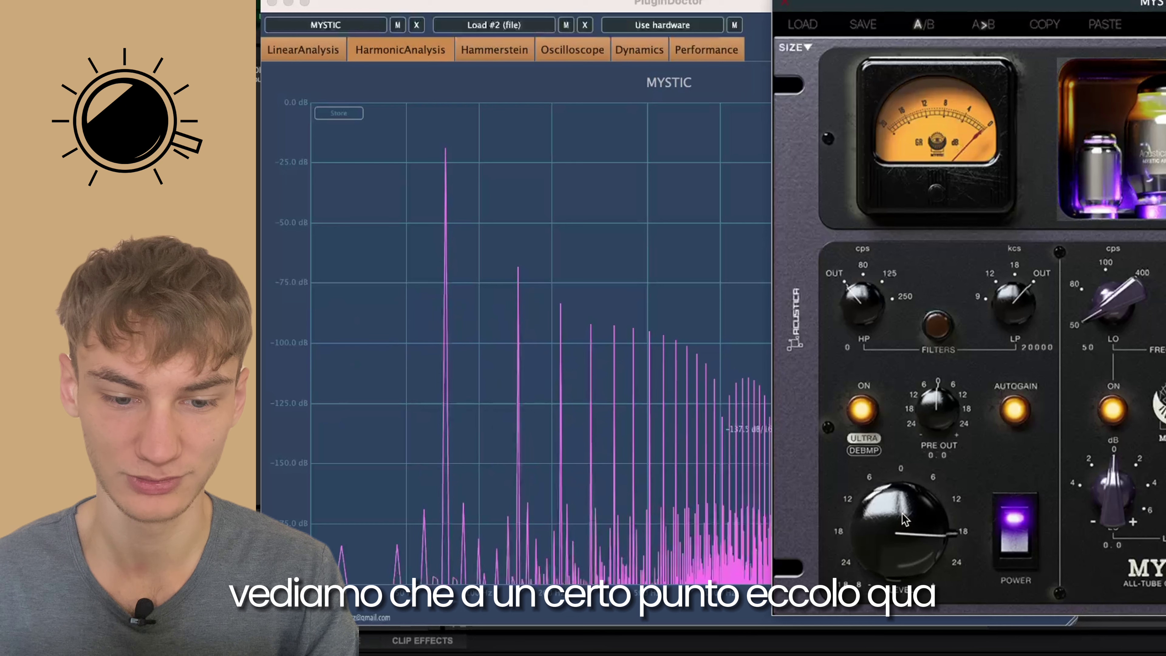
{"action": "left_click", "coordinate": [718, 339]}
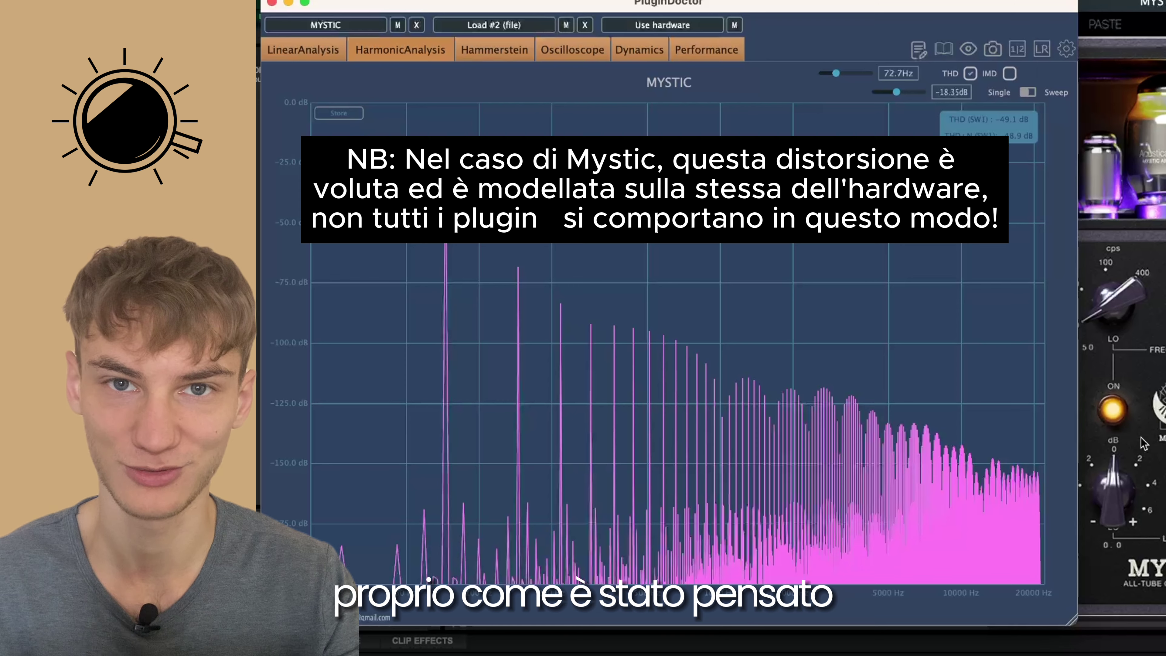
{"action": "left_click", "coordinate": [1155, 349]}
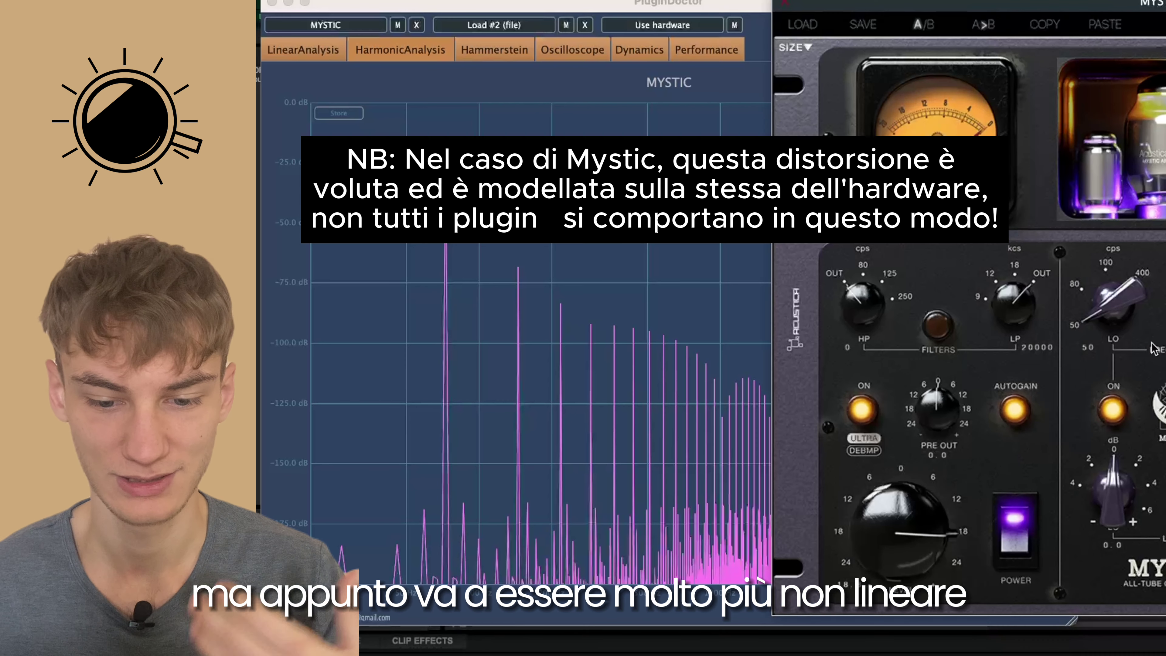
{"action": "left_click", "coordinate": [638, 386]}
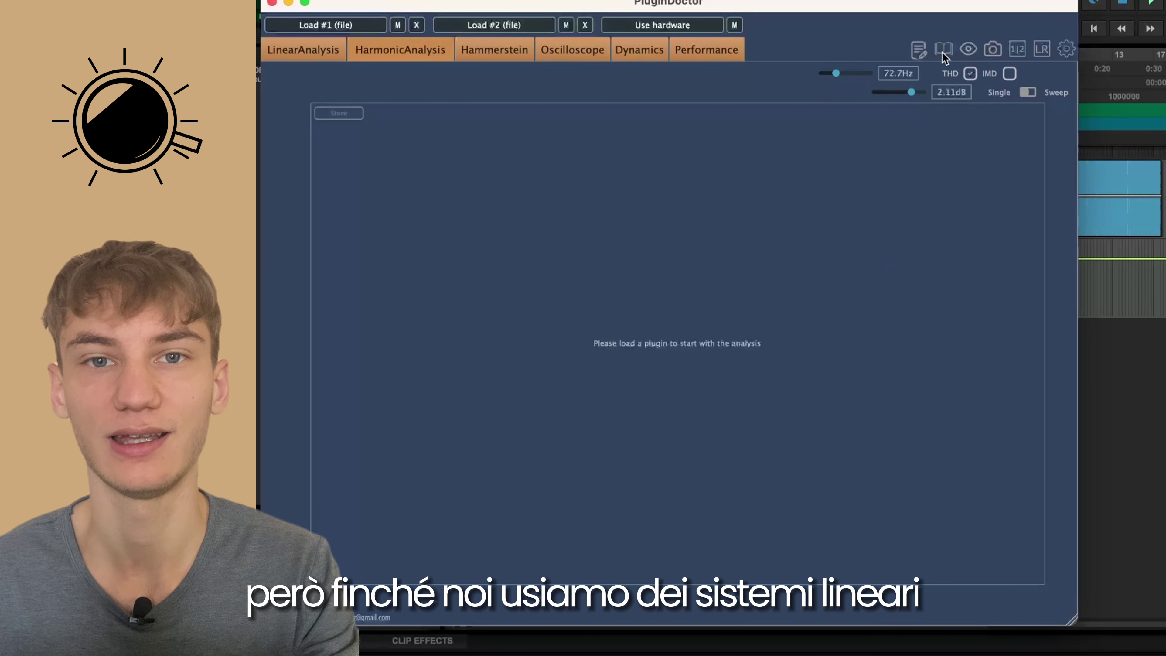
Open PluginDoctor's plugin list, select its search text, and close the analyzer to return to the Pro Tools session.
{"action": "left_click", "coordinate": [944, 50]}
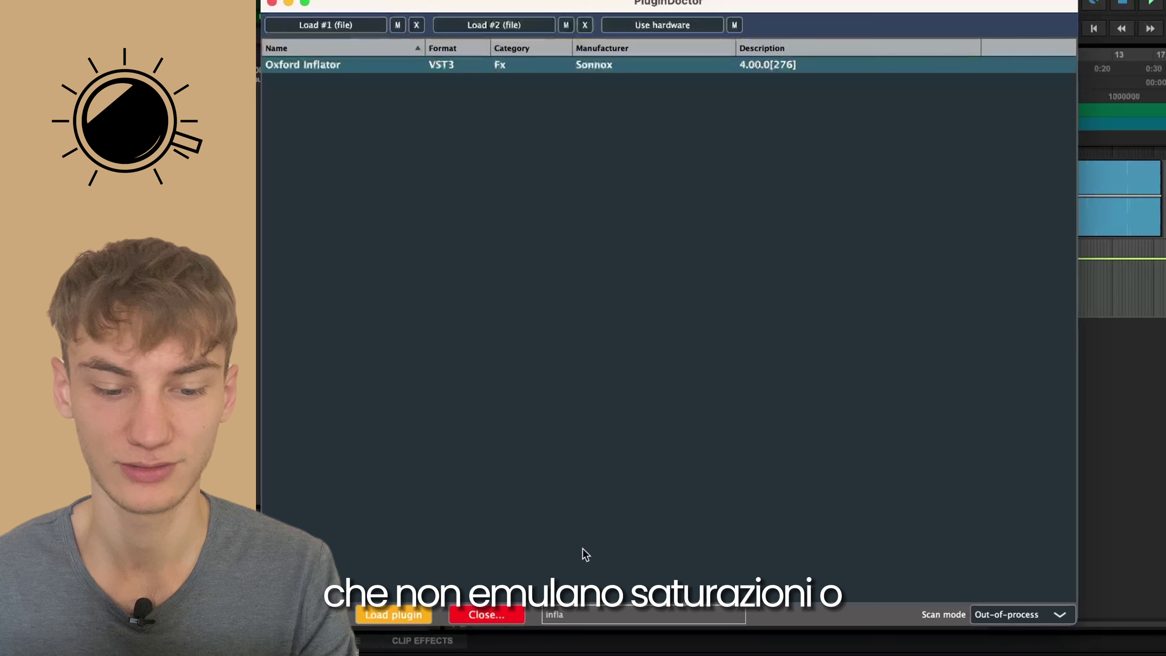
{"action": "double_click", "coordinate": [555, 616]}
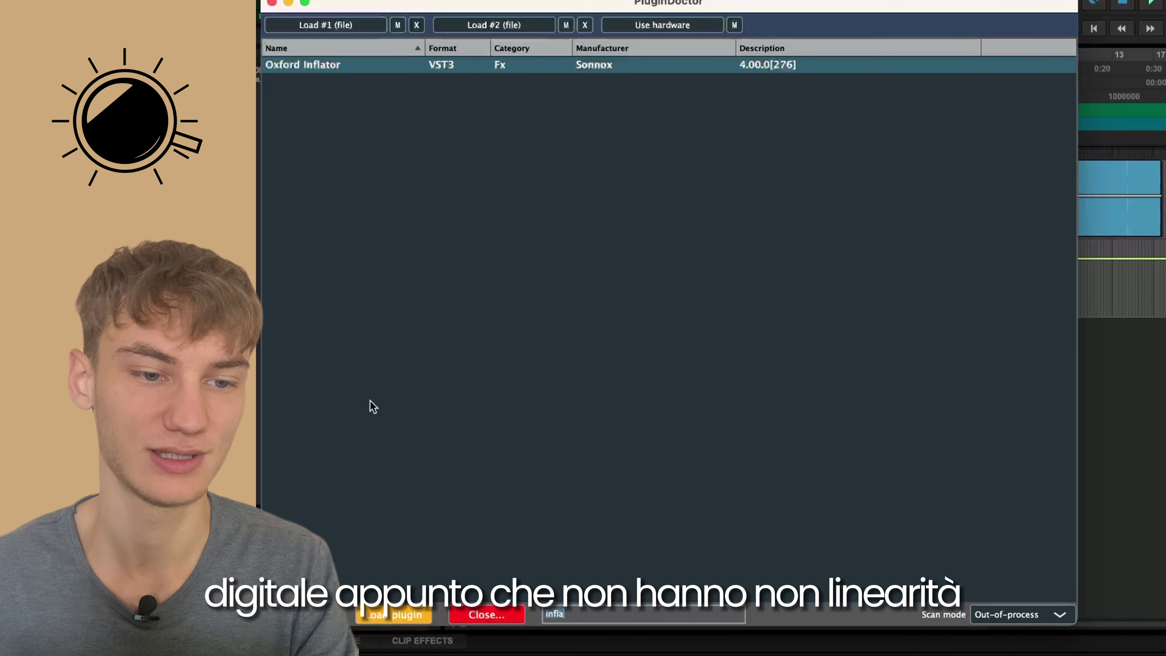
{"action": "left_click", "coordinate": [272, 3]}
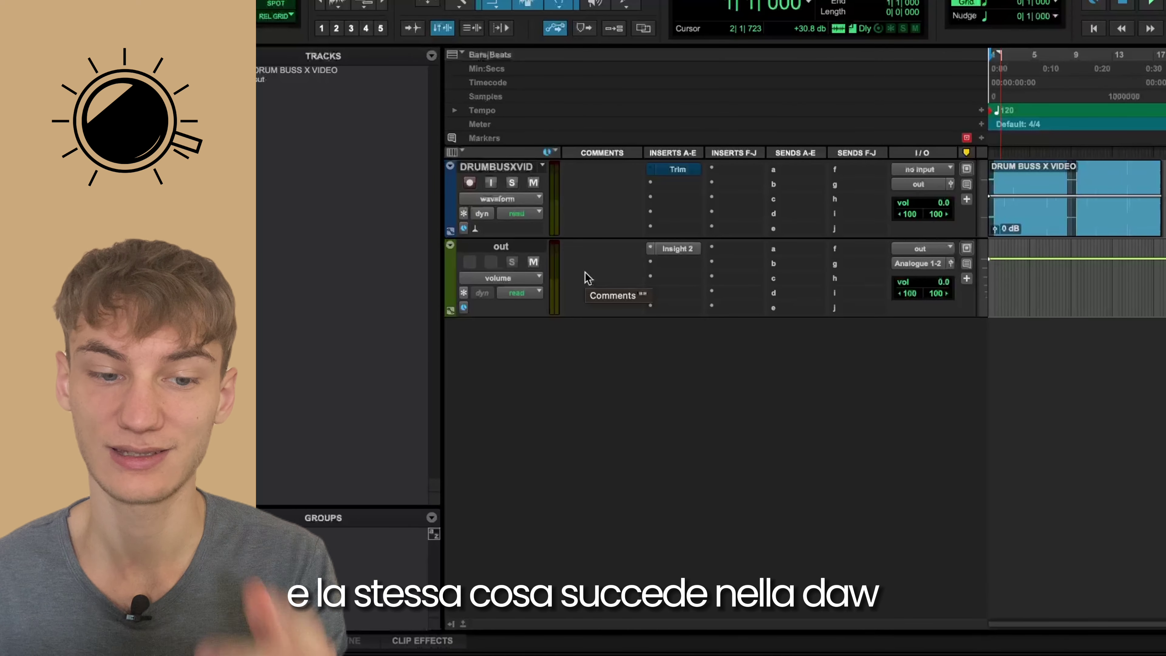
Select the DRUM BUSS X VIDEO track, play it from bar 2, and check its peak level with Insight 2 on the out track.
{"action": "left_click", "coordinate": [524, 169]}
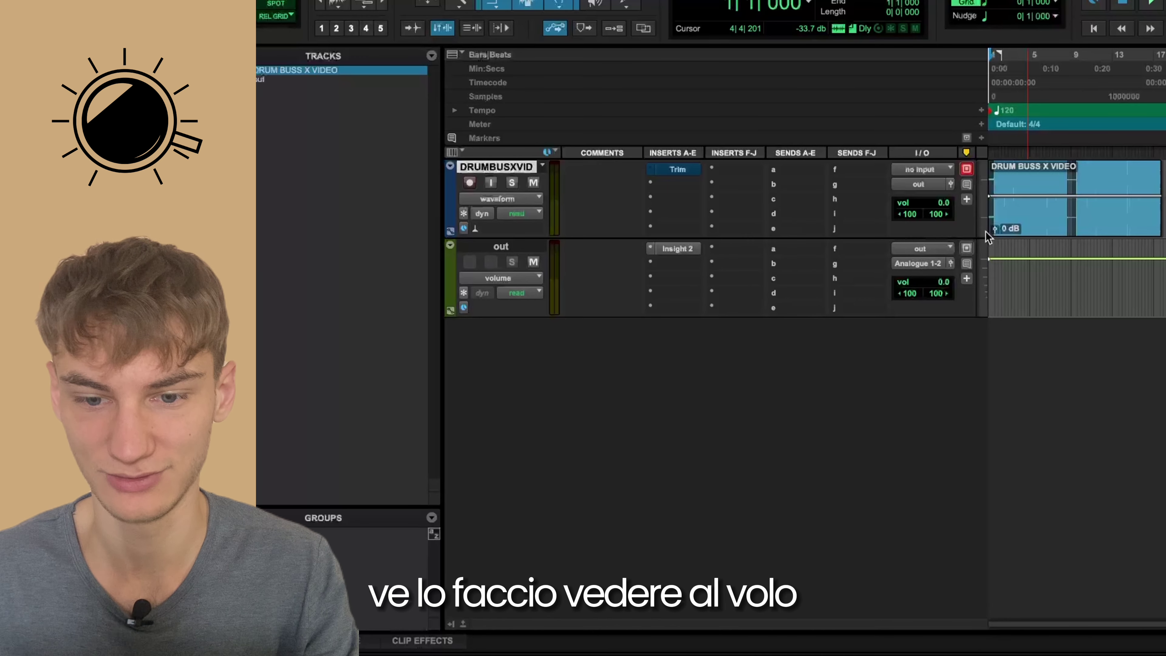
{"action": "left_click", "coordinate": [1004, 207]}
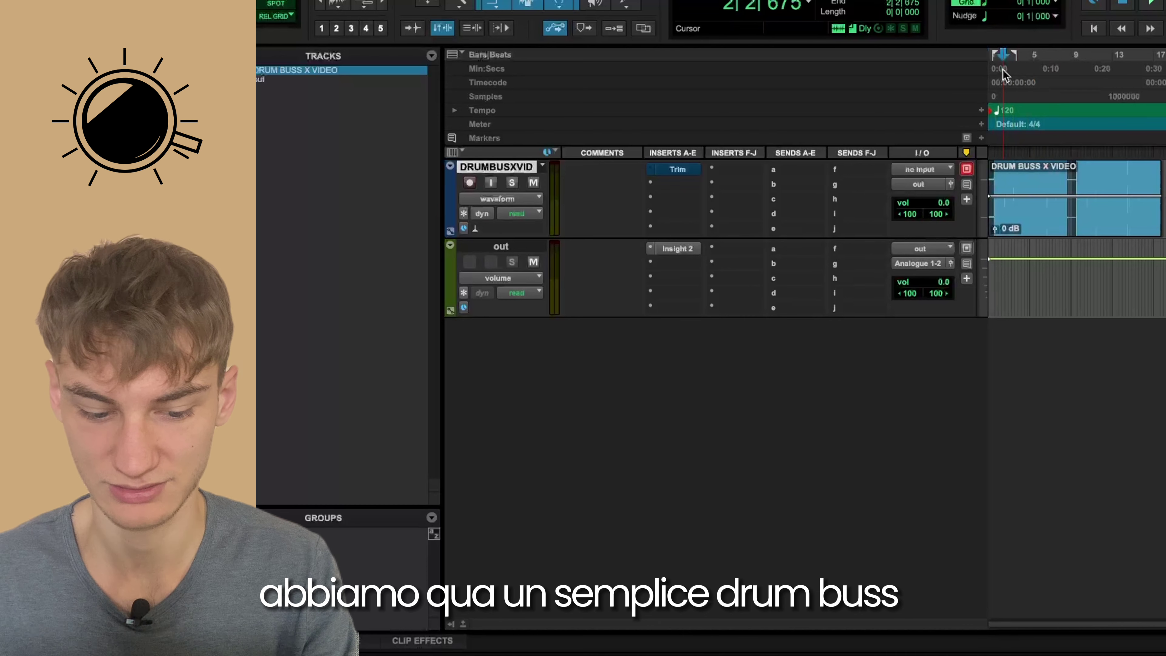
{"action": "key", "text": "ctrl+bracketright"}
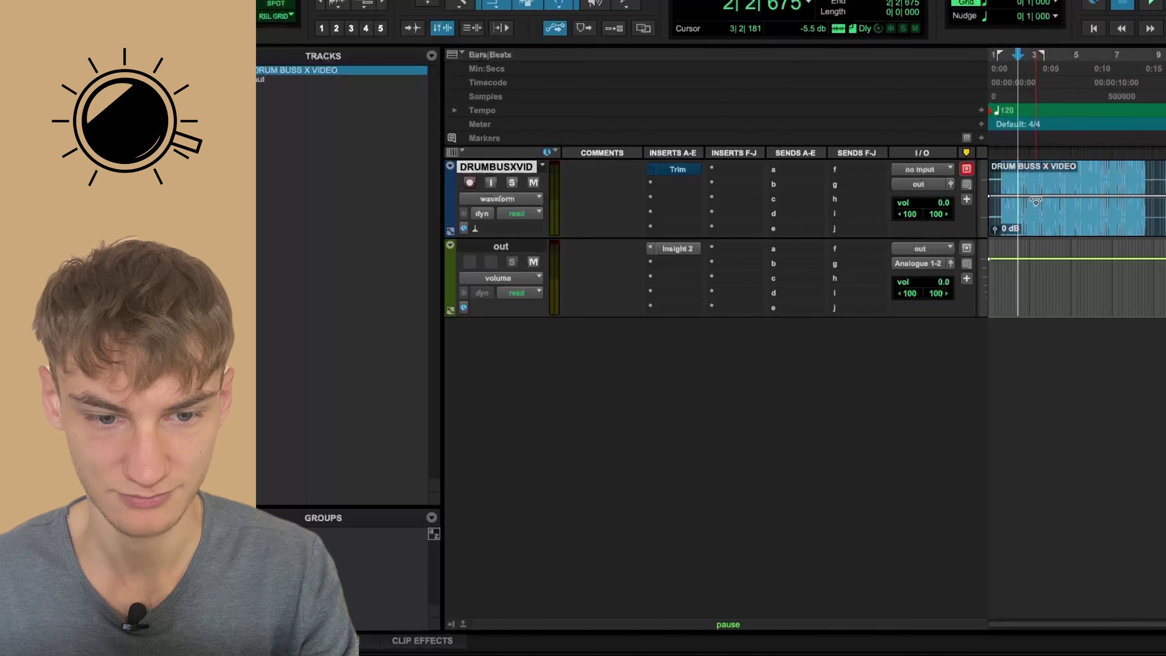
{"action": "key", "text": "space"}
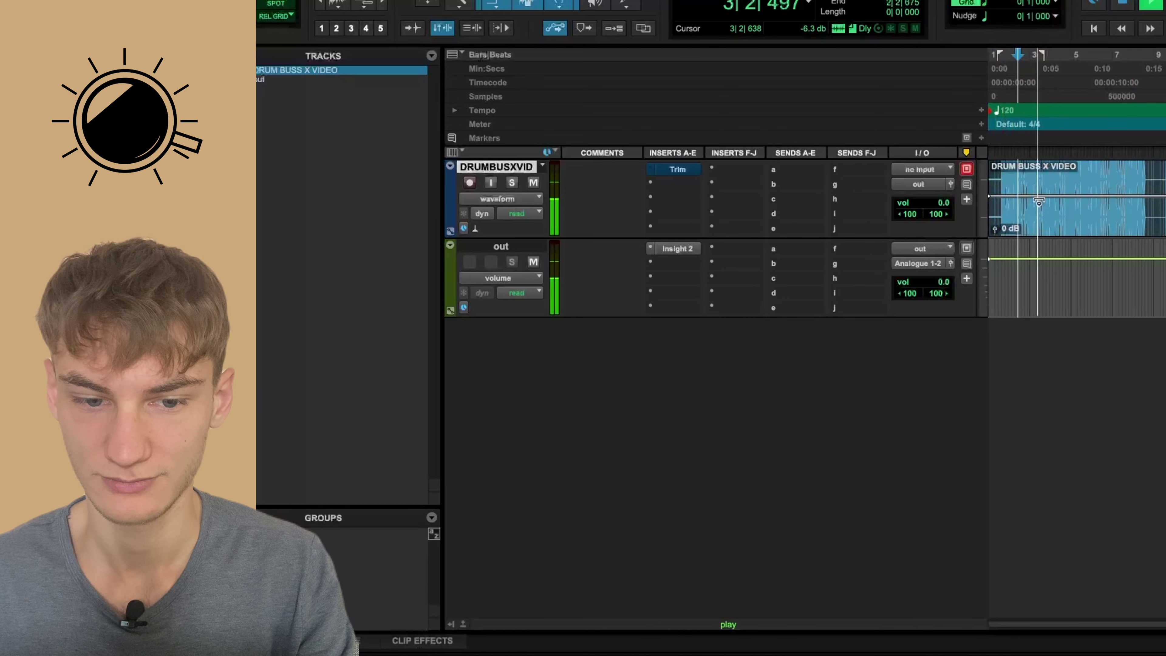
{"action": "left_click", "coordinate": [676, 248]}
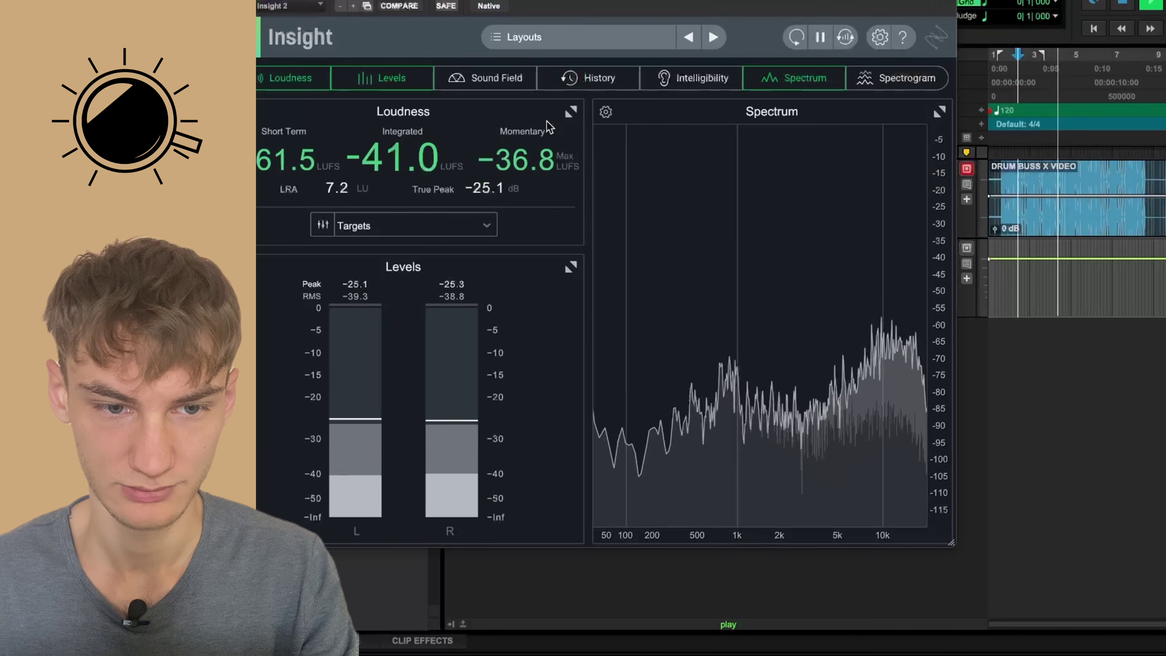
{"action": "left_click_drag", "start_coordinate": [551, 6], "coordinate": [752, 37]}
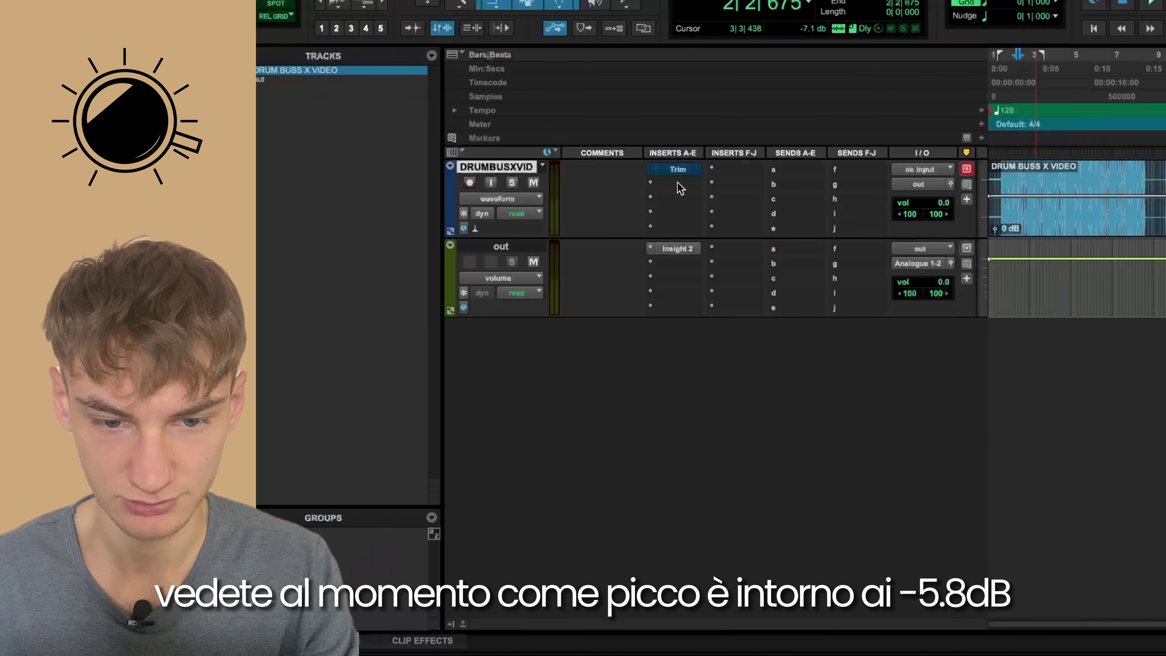
Activate the +12 dB Trim on the DRUM BUSS X VIDEO track and bounce the full length of the session.
{"action": "left_click", "coordinate": [676, 181]}
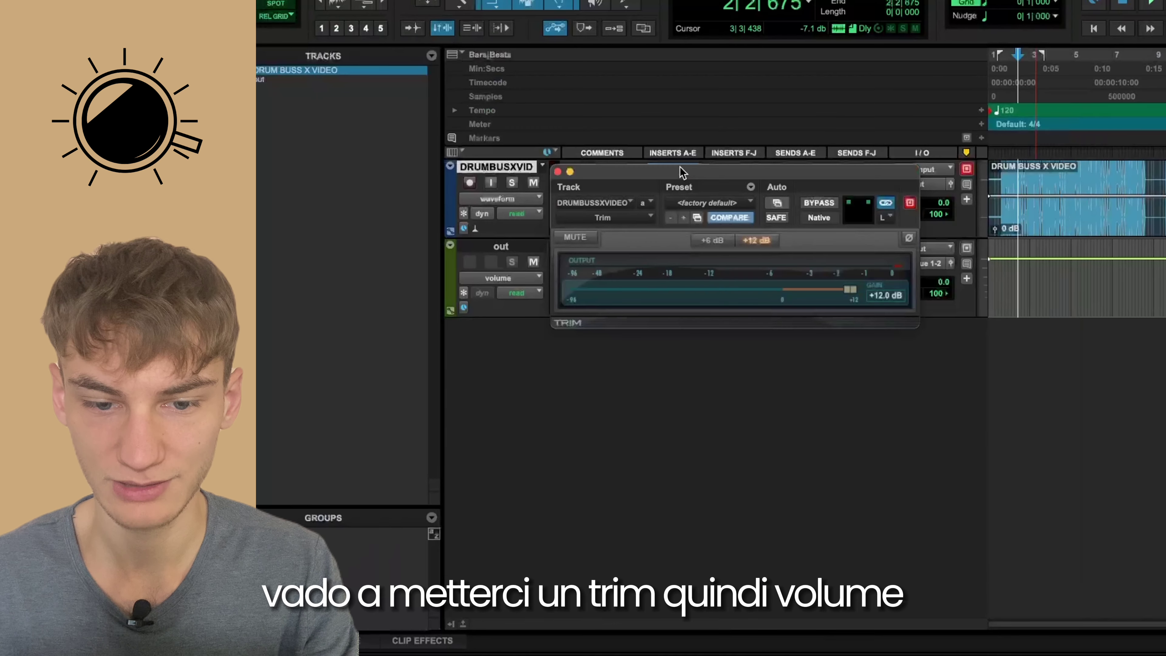
{"action": "left_click_drag", "start_coordinate": [744, 171], "coordinate": [750, 277]}
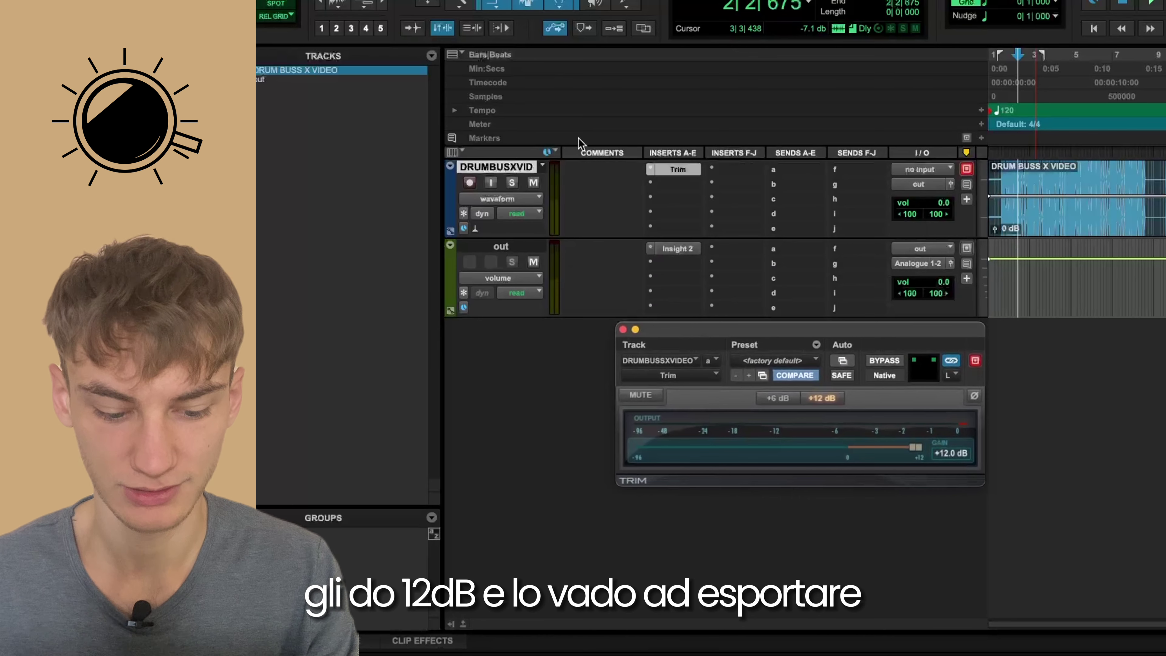
{"action": "left_click", "coordinate": [1084, 58]}
{"action": "key", "text": "super+a"}
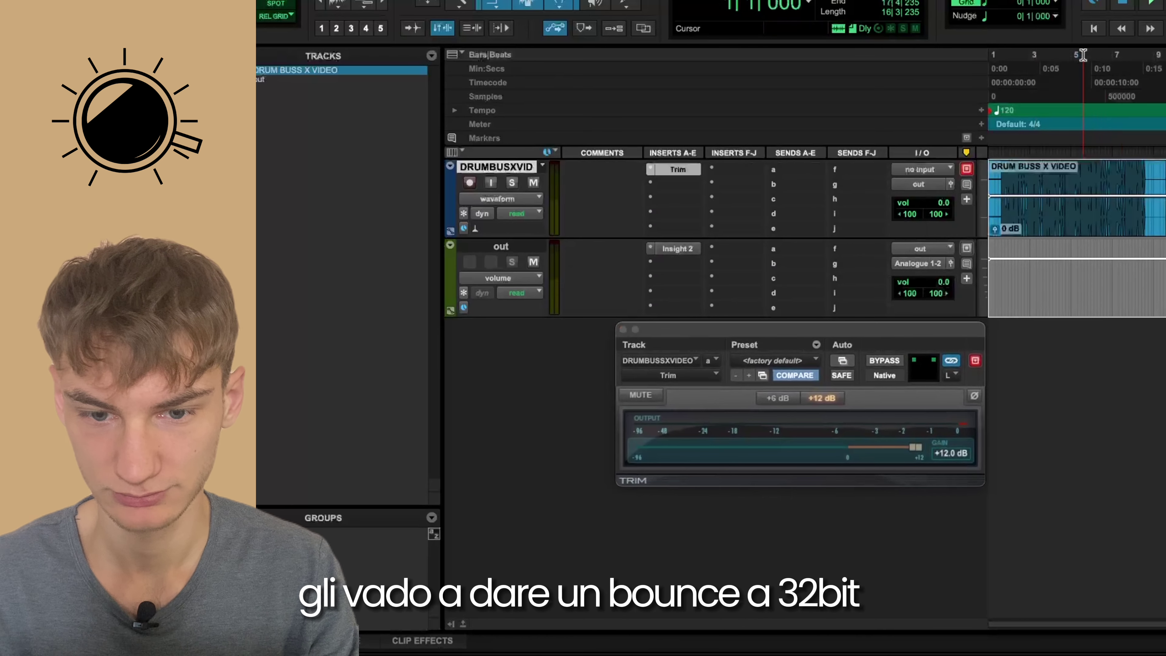
{"action": "key", "text": "super+alt+b"}
{"action": "left_click", "coordinate": [951, 473]}
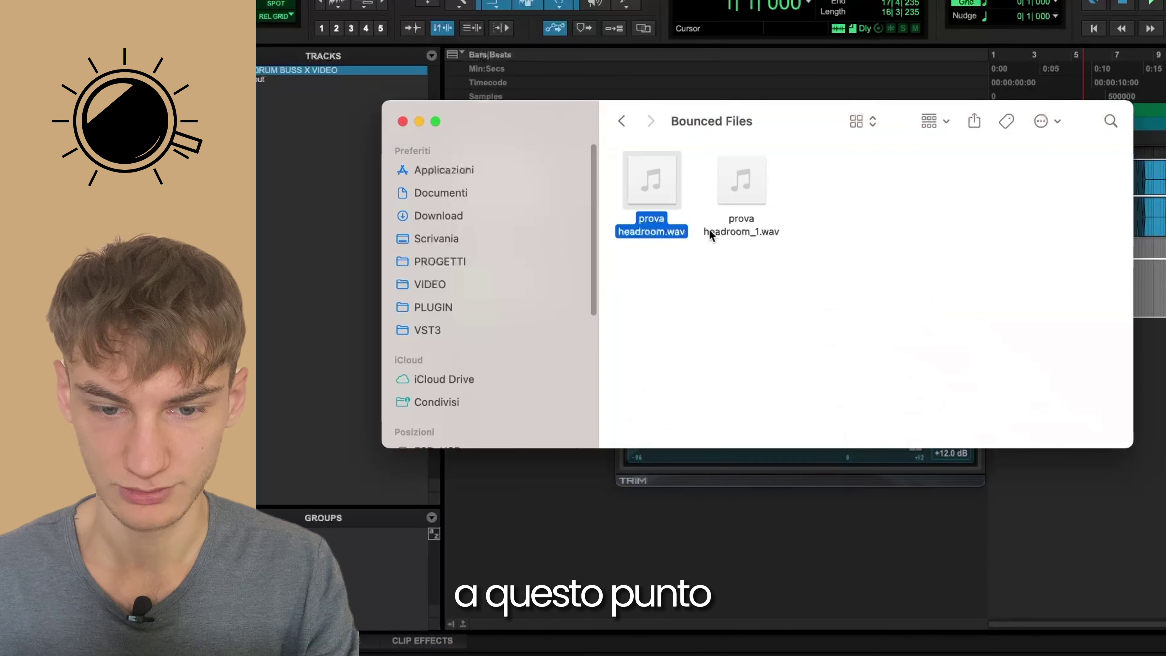
Import the bounced prova headroom_1.wav as a new track and compare its waveform with the original drum bus.
{"action": "left_click", "coordinate": [746, 205]}
{"action": "left_click_drag", "start_coordinate": [747, 204], "coordinate": [268, 229]}
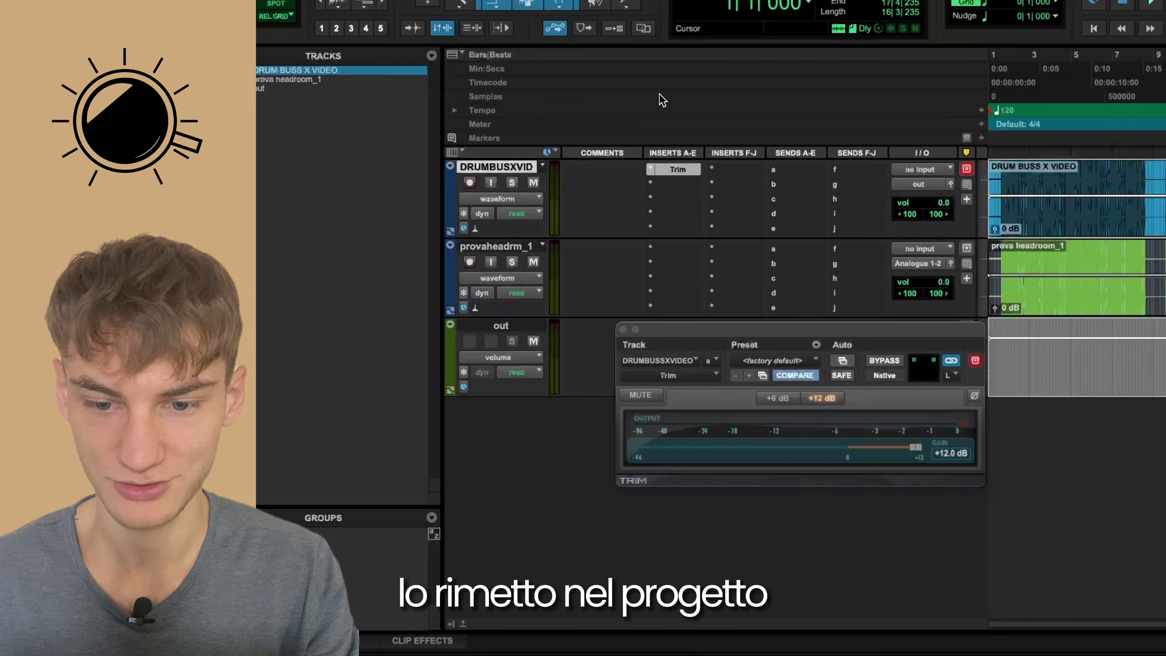
{"action": "scroll", "coordinate": [1042, 239], "scroll_direction": "up", "scroll_amount": 2}
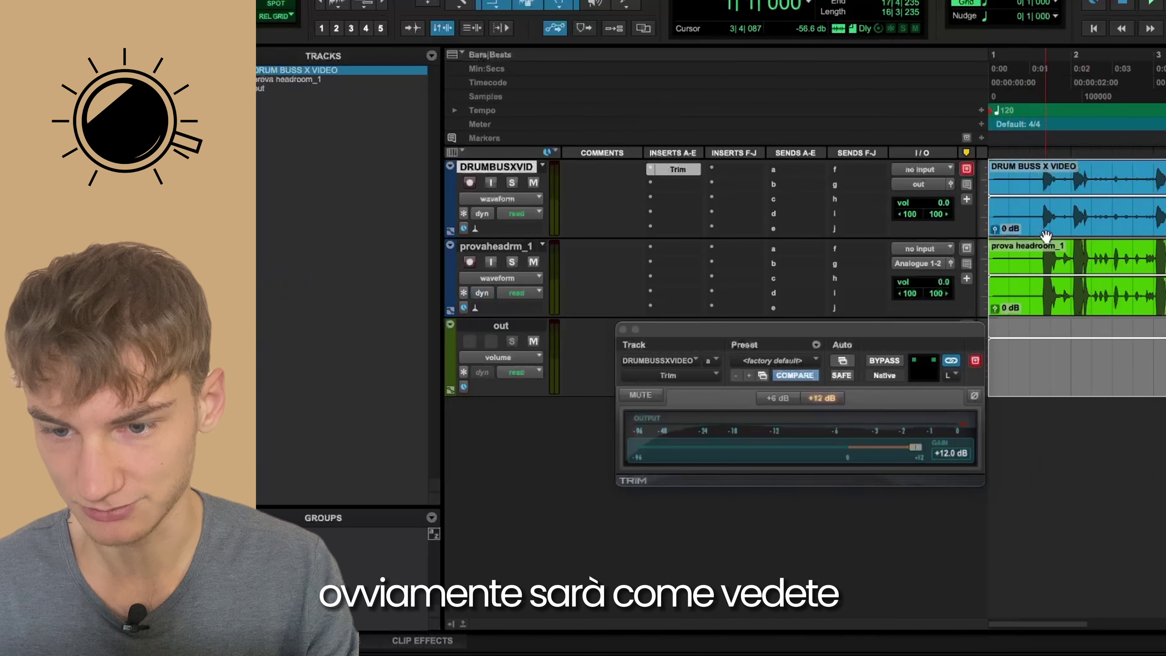
{"action": "scroll", "coordinate": [1056, 267], "scroll_direction": "down", "scroll_amount": 2}
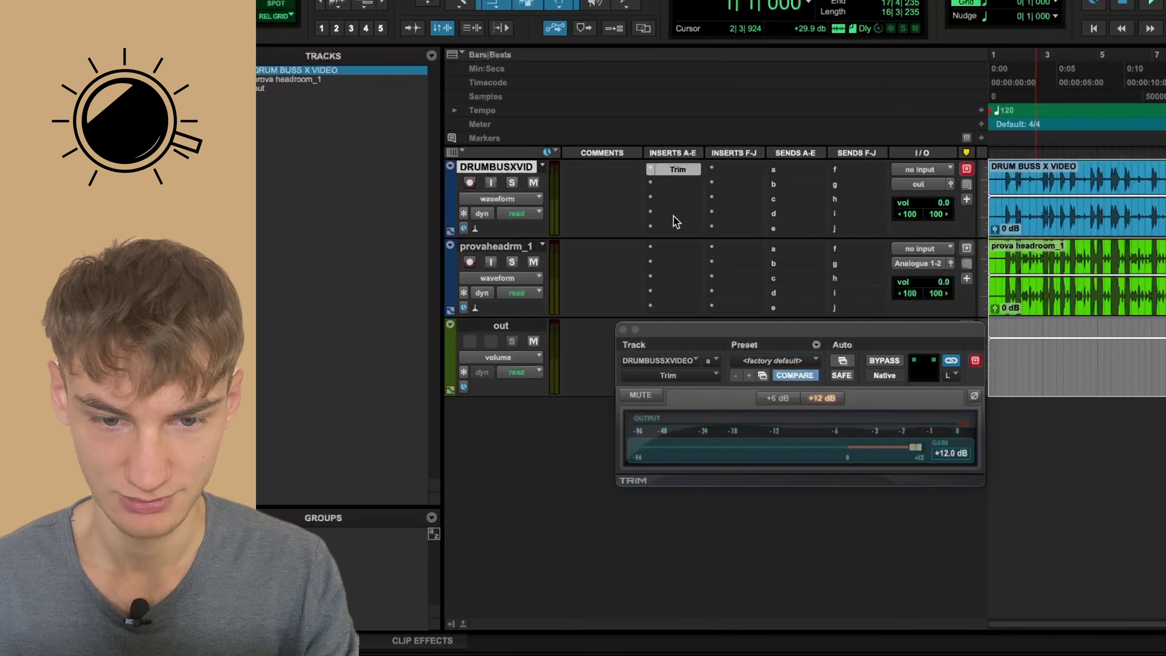
Bypass the Trim on the DRUM BUSS X VIDEO track and place an active copy of it on the prova headroom_1 track.
{"action": "left_click", "coordinate": [675, 170], "text": "super"}
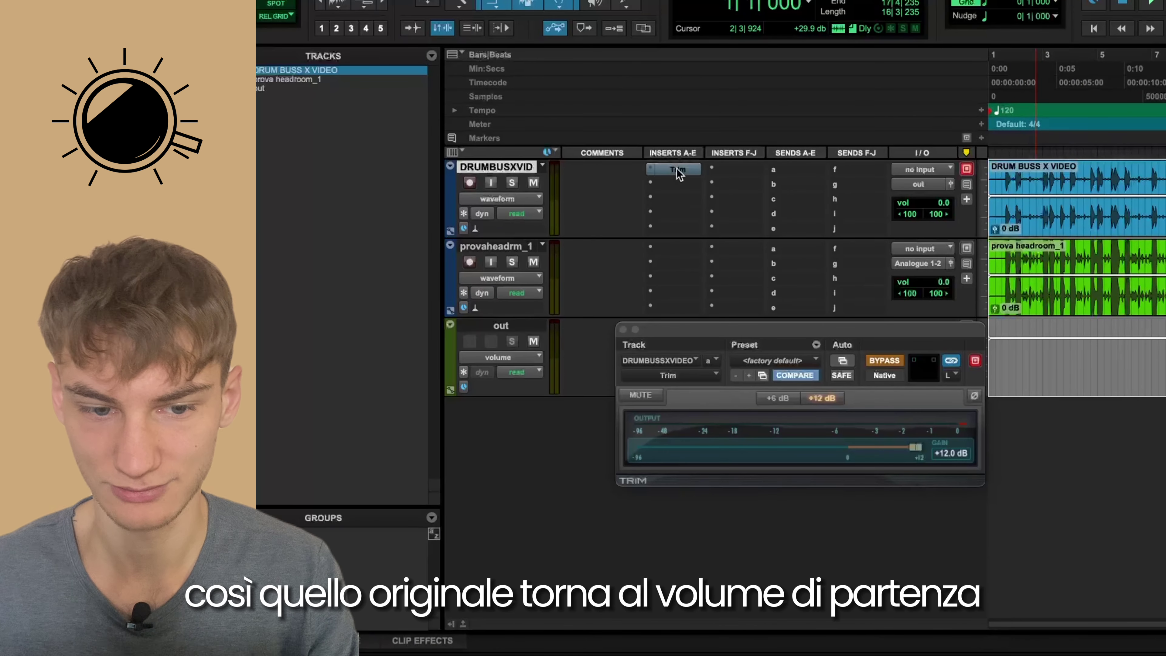
{"action": "left_click_drag", "start_coordinate": [679, 172], "coordinate": [677, 251]}
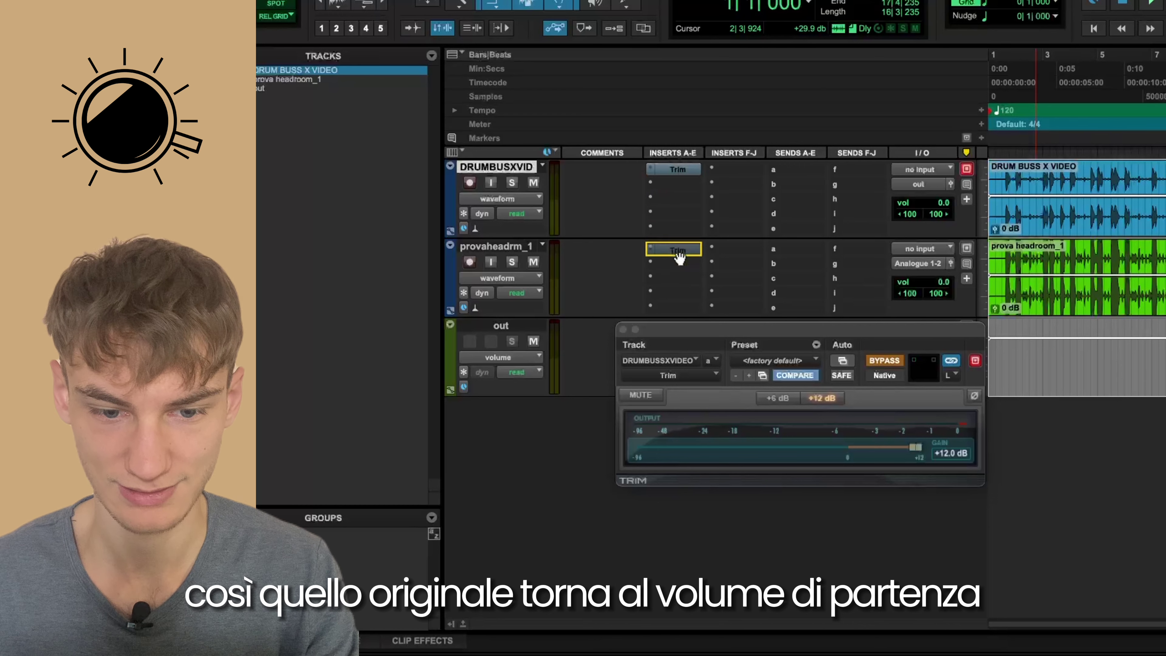
{"action": "left_click", "coordinate": [677, 251], "text": "super"}
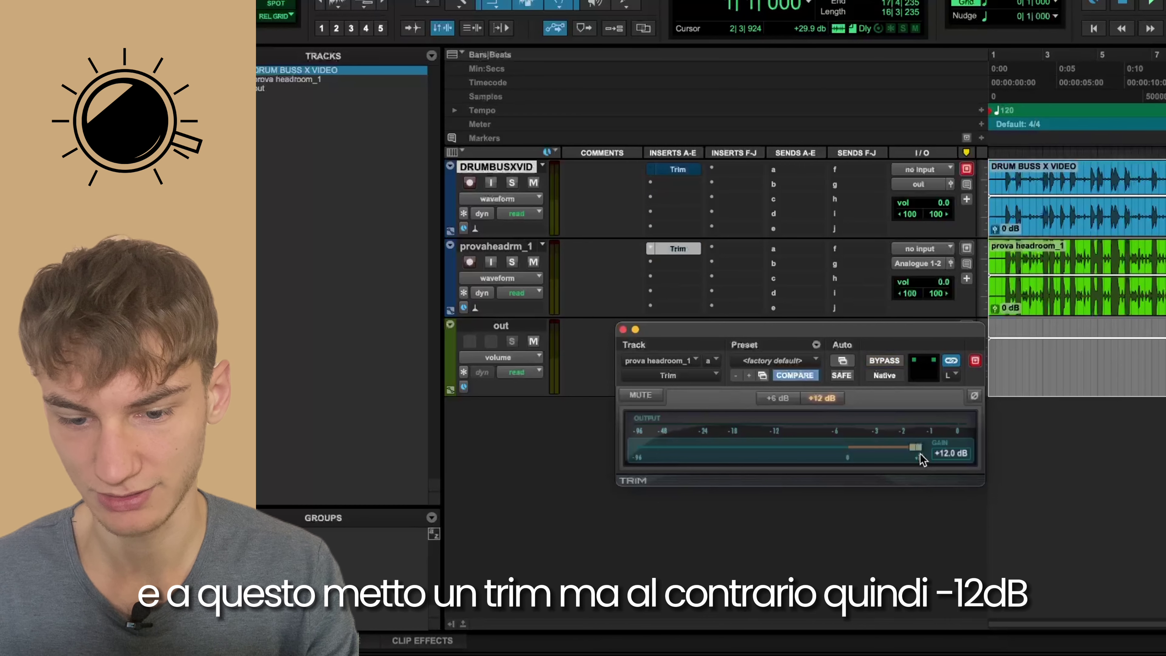
Set the Trim gain on the prova headroom_1 track to -12 dB and invert its phase.
{"action": "left_click", "coordinate": [943, 453]}
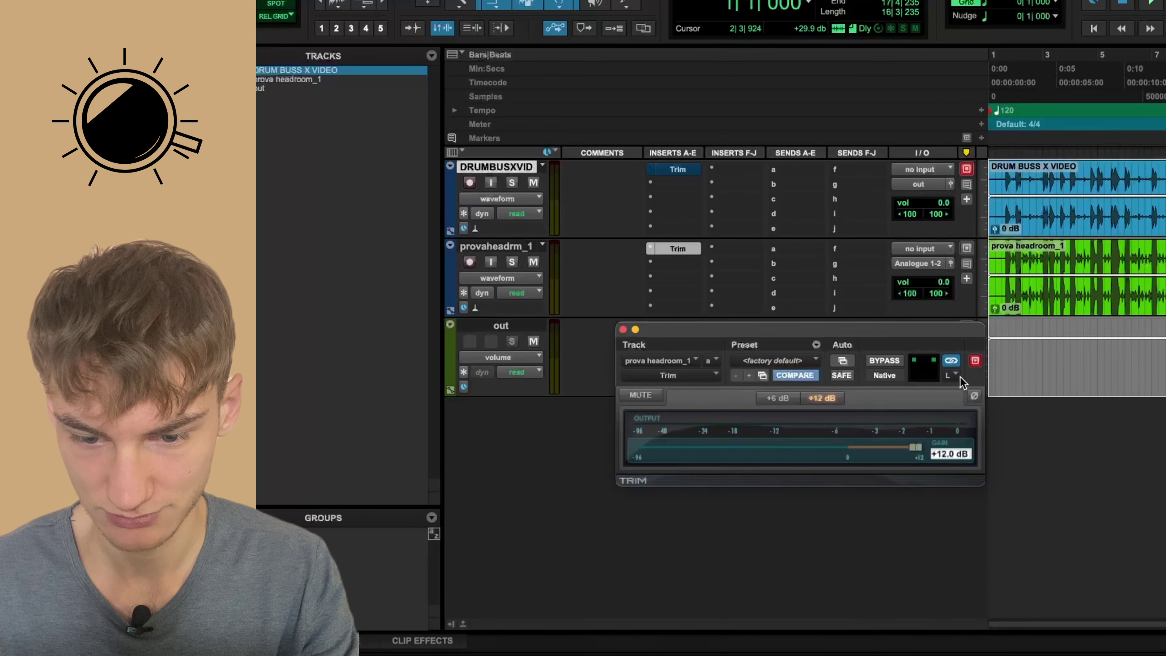
{"action": "type", "text": "-12"}
{"action": "key", "text": "Return"}
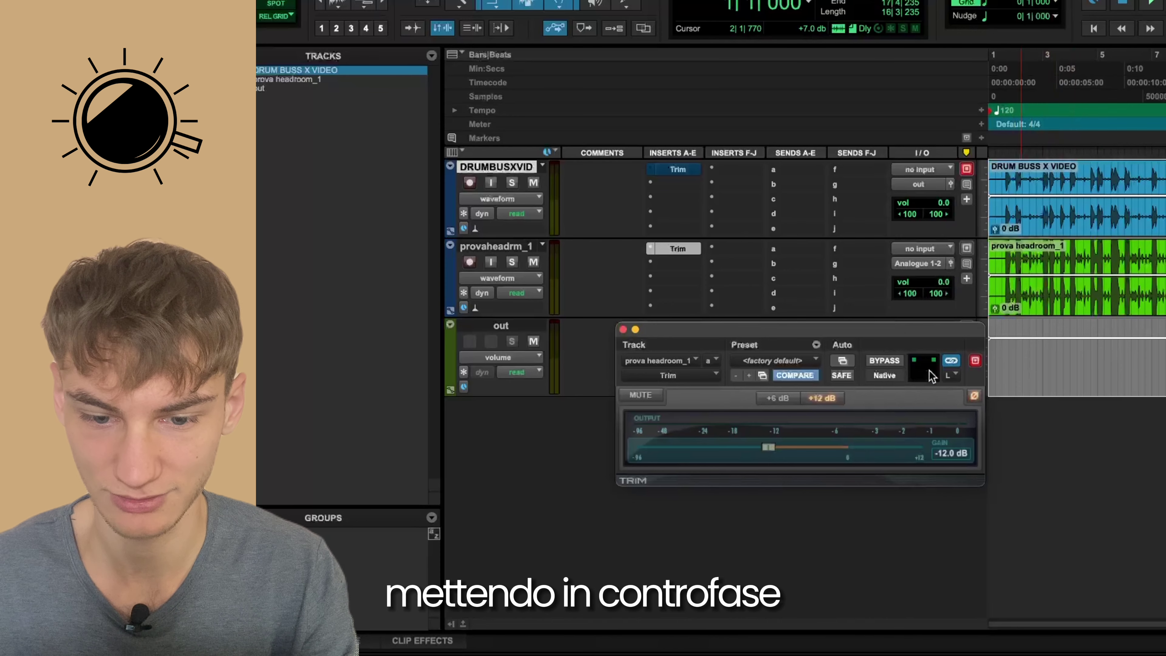
Move the Trim window clear of the tracks and route the prova headroom_1 track's output to the out track.
{"action": "left_click_drag", "start_coordinate": [929, 371], "coordinate": [929, 498]}
{"action": "left_click", "coordinate": [910, 260]}
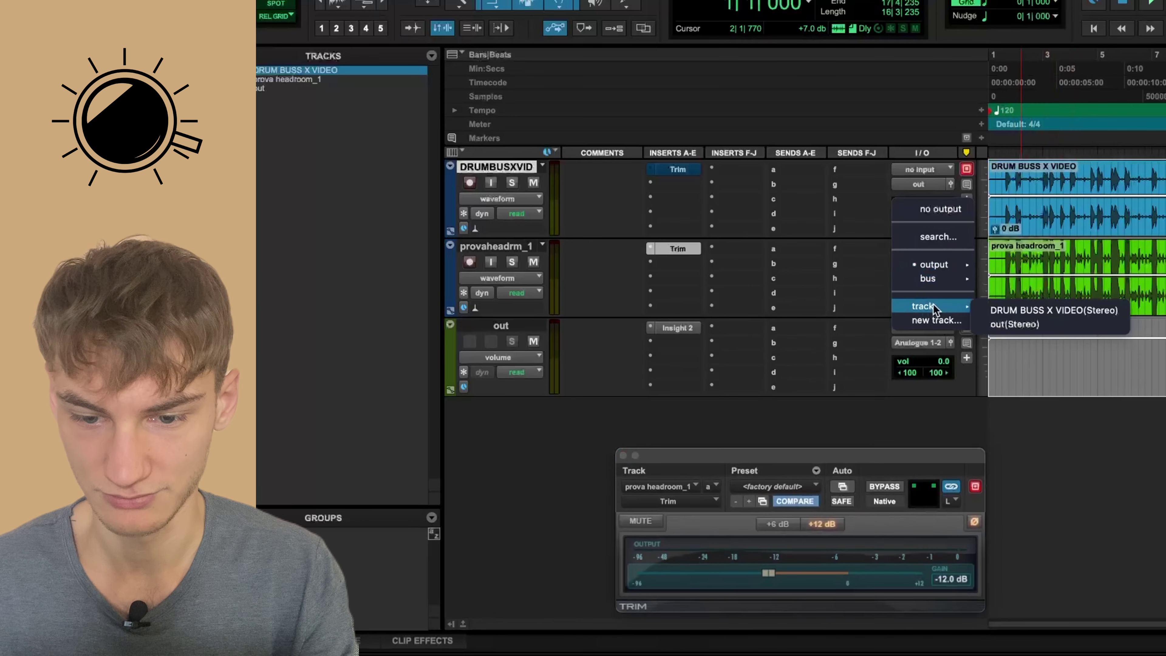
{"action": "left_click", "coordinate": [1033, 317]}
Open Insight 2 on the out track and play both drum tracks together to check their combined level.
{"action": "left_click", "coordinate": [683, 329]}
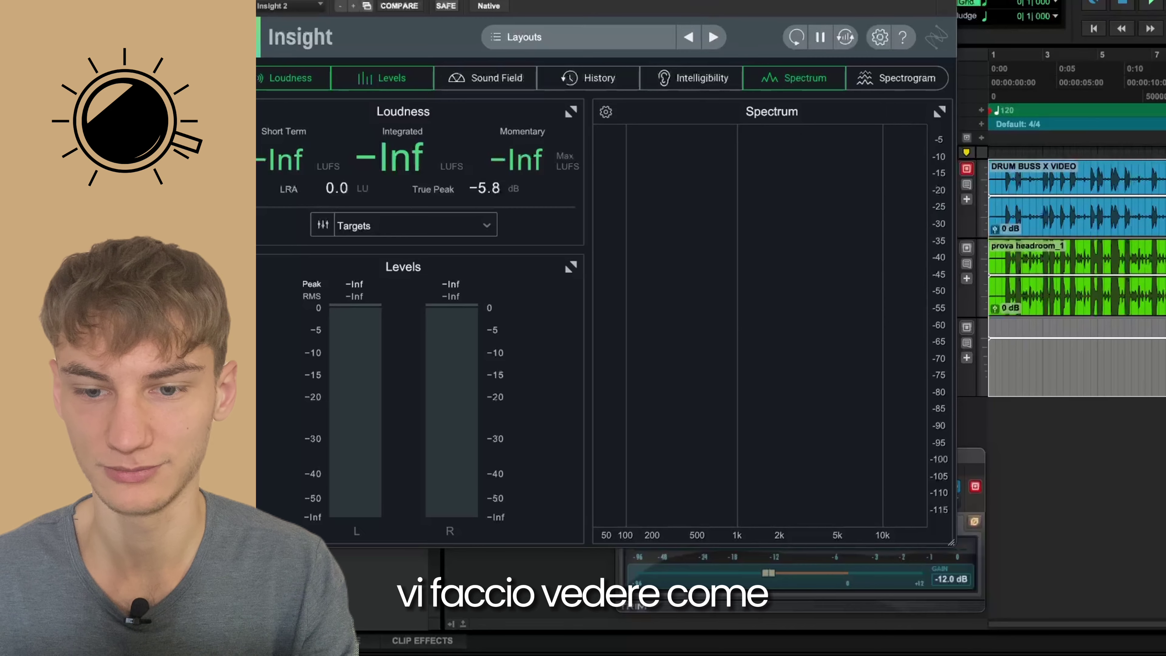
{"action": "left_click_drag", "start_coordinate": [654, 0], "coordinate": [710, 26]}
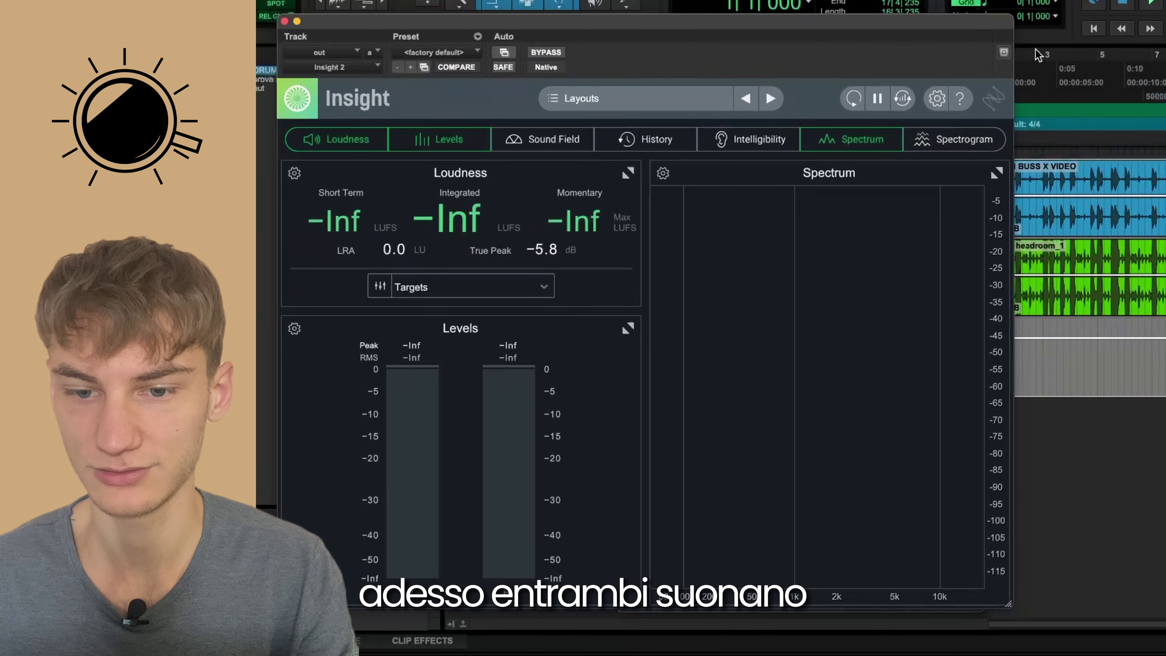
{"action": "left_click", "coordinate": [1038, 54]}
{"action": "key", "text": "space"}
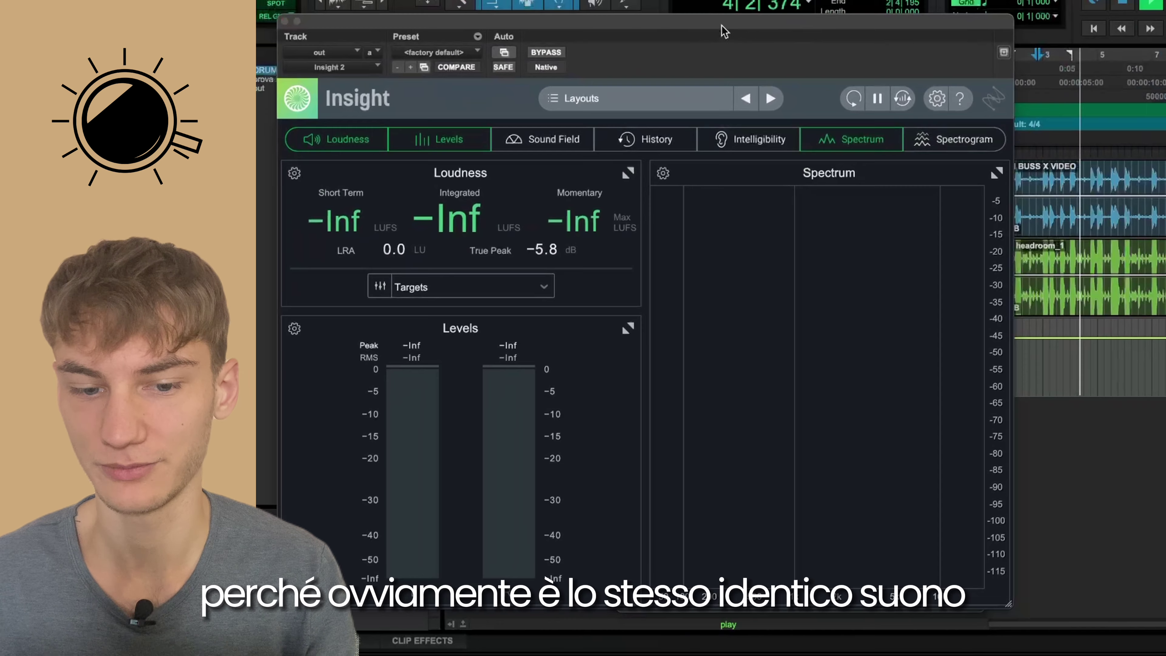
{"action": "left_click_drag", "start_coordinate": [724, 31], "coordinate": [1097, 46]}
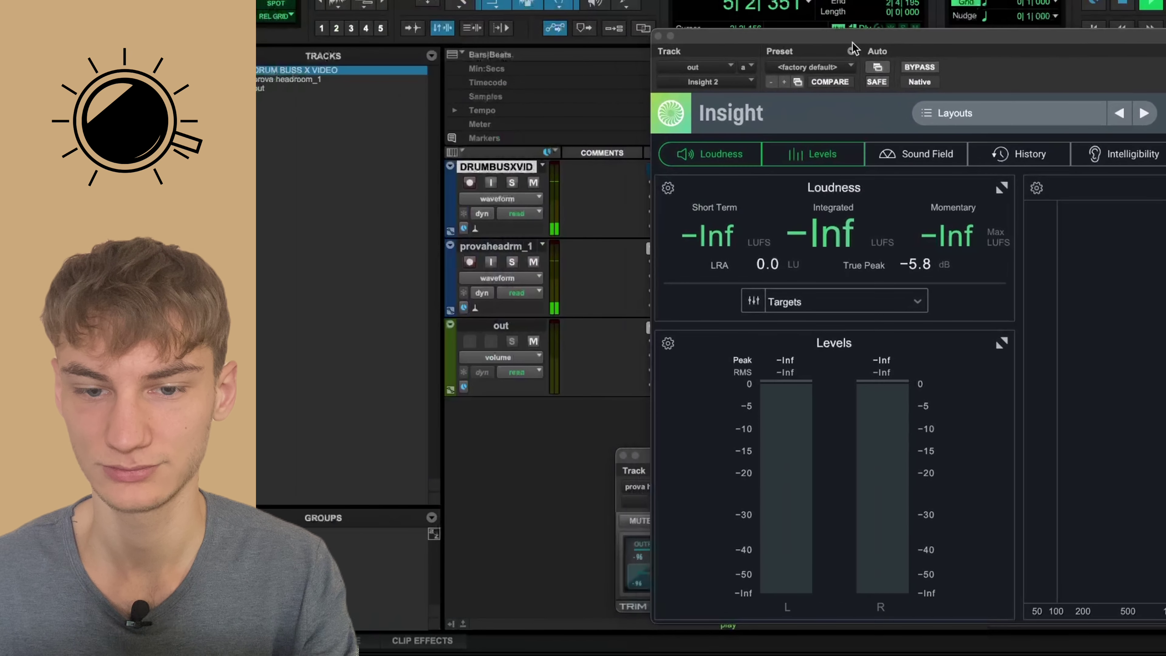
{"action": "left_click_drag", "start_coordinate": [924, 37], "coordinate": [1028, 38]}
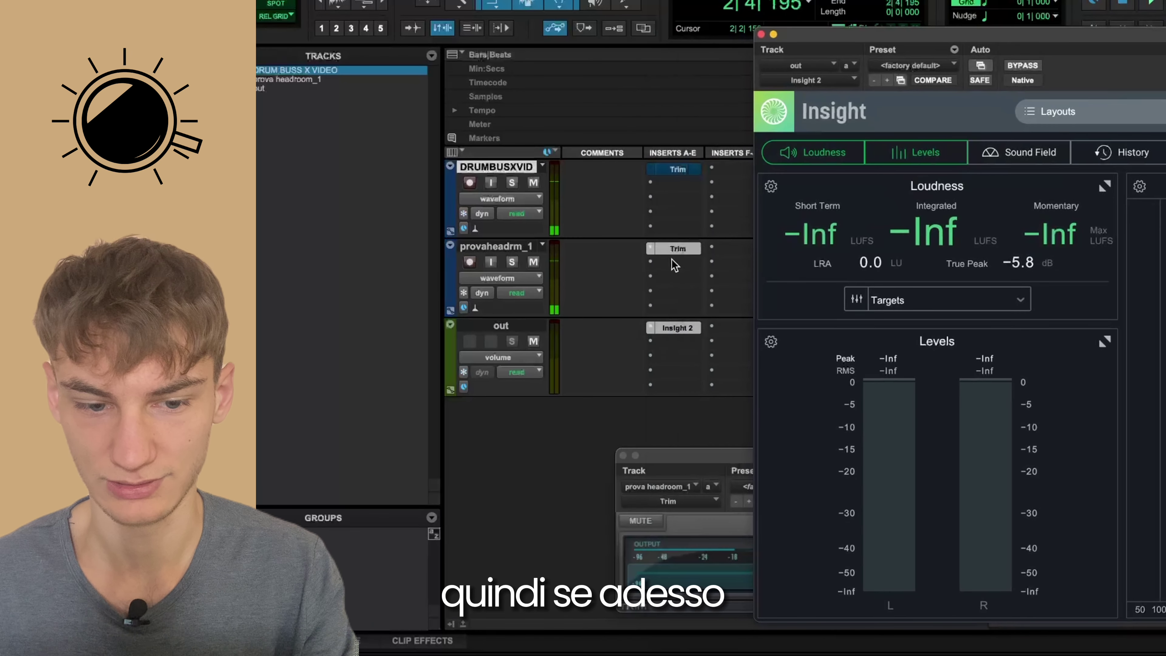
Play with prova headroom_1 muted, unmute it during playback, and reset the Insight 2 readings to check the cancellation.
{"action": "left_click", "coordinate": [533, 261]}
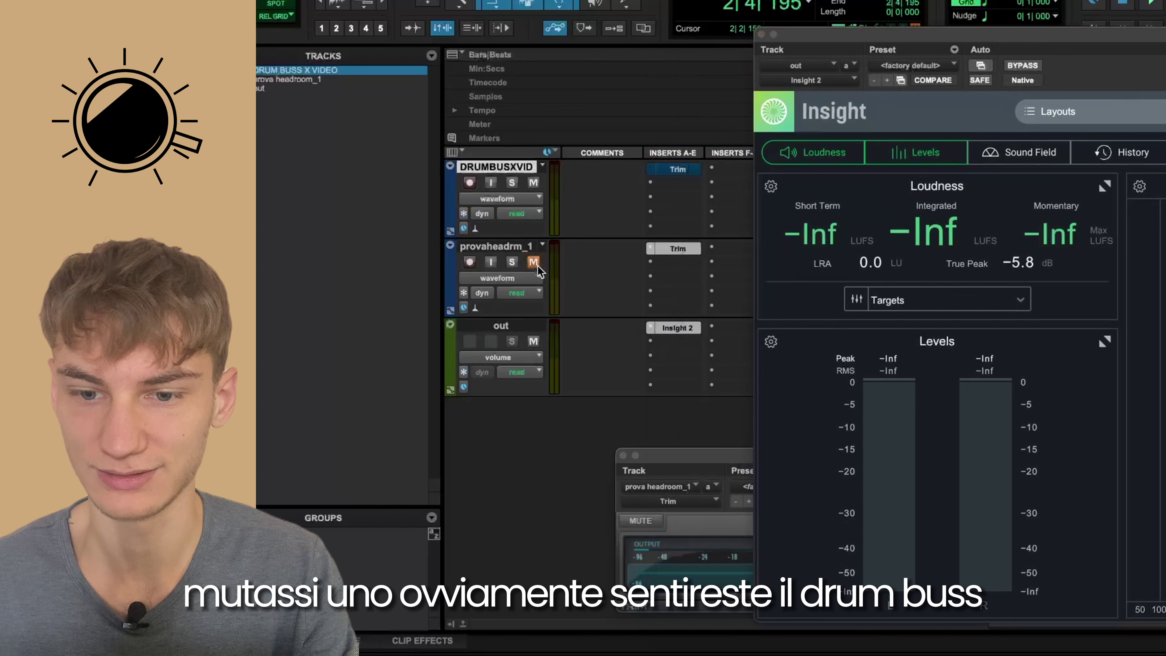
{"action": "key", "text": "space"}
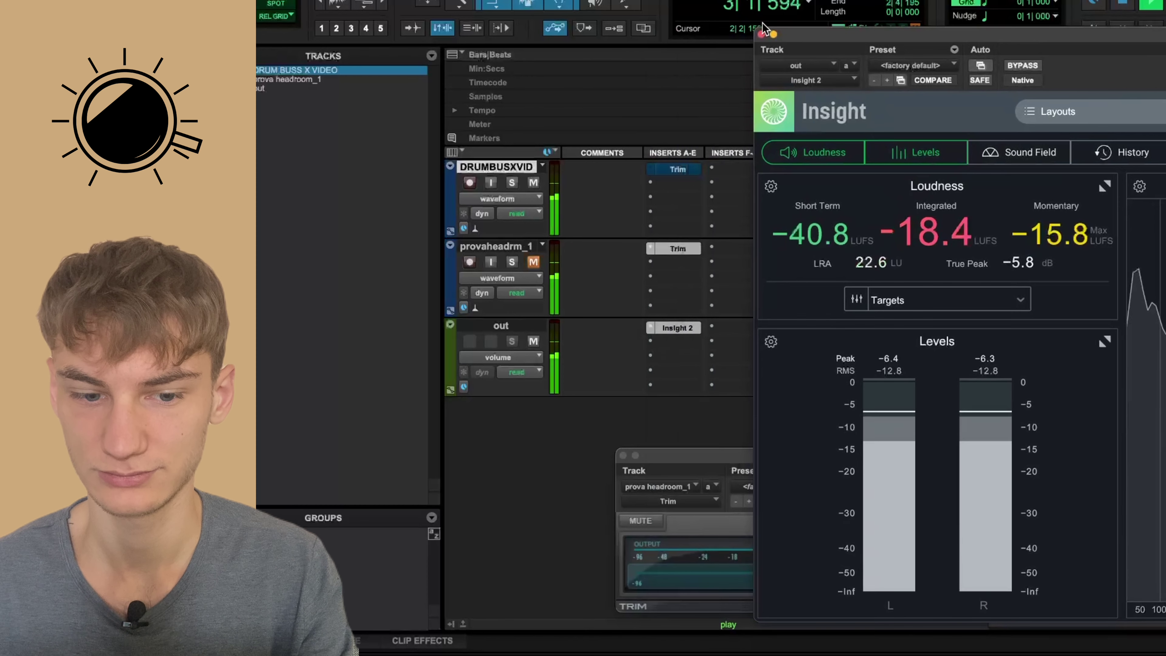
{"action": "left_click", "coordinate": [534, 264]}
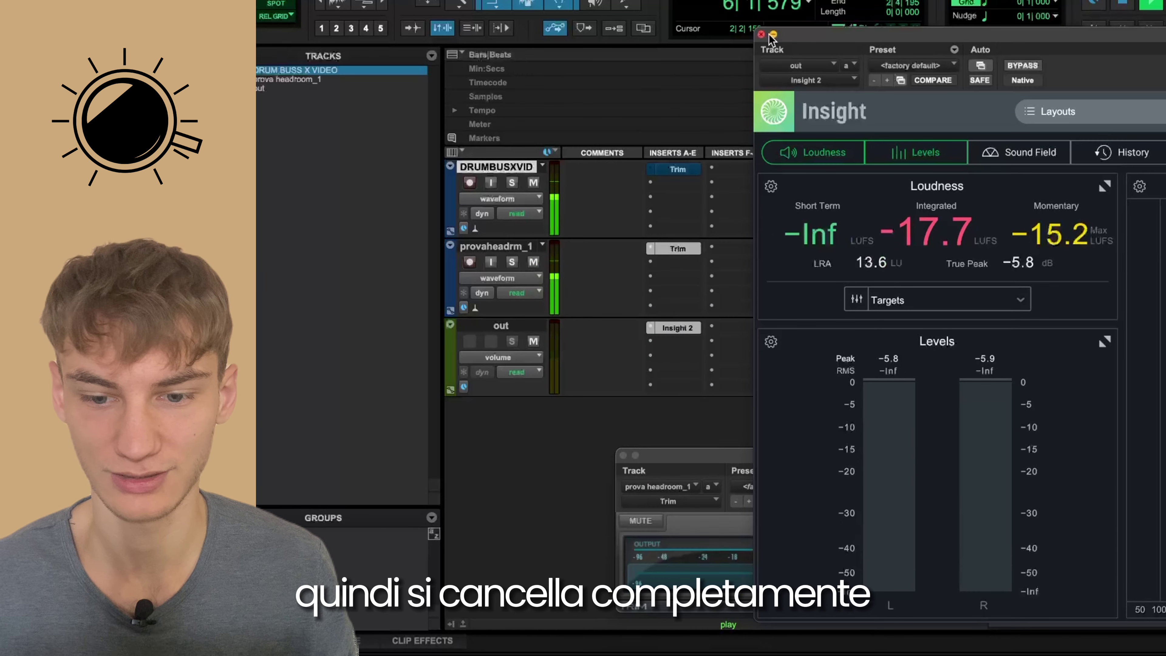
{"action": "left_click", "coordinate": [968, 280]}
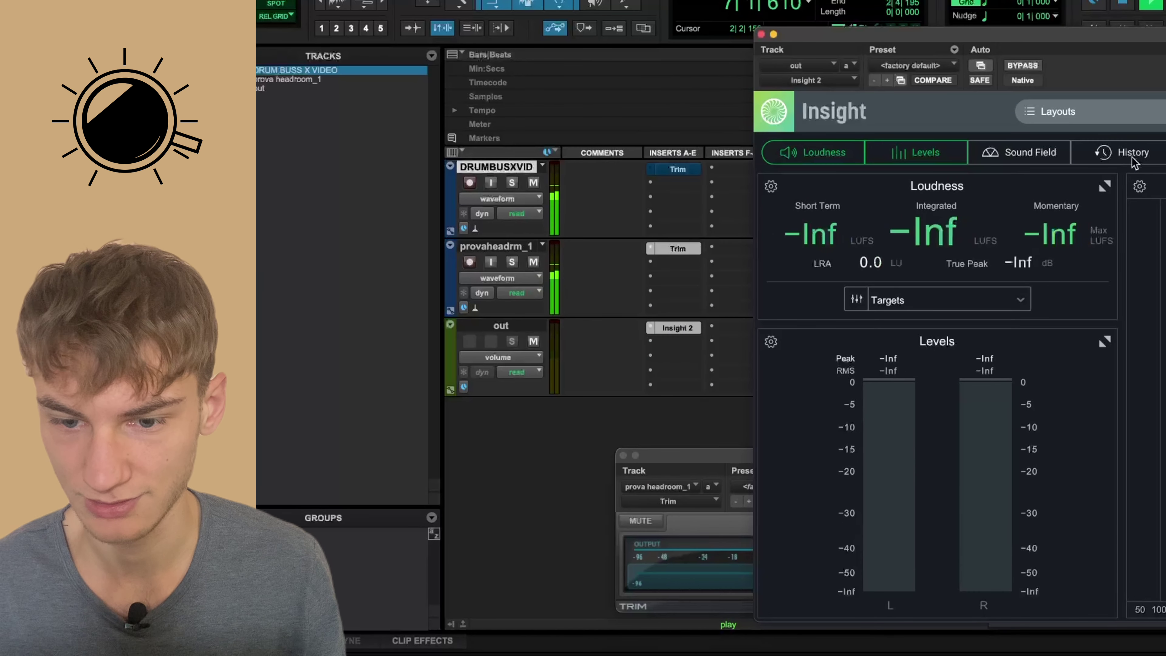